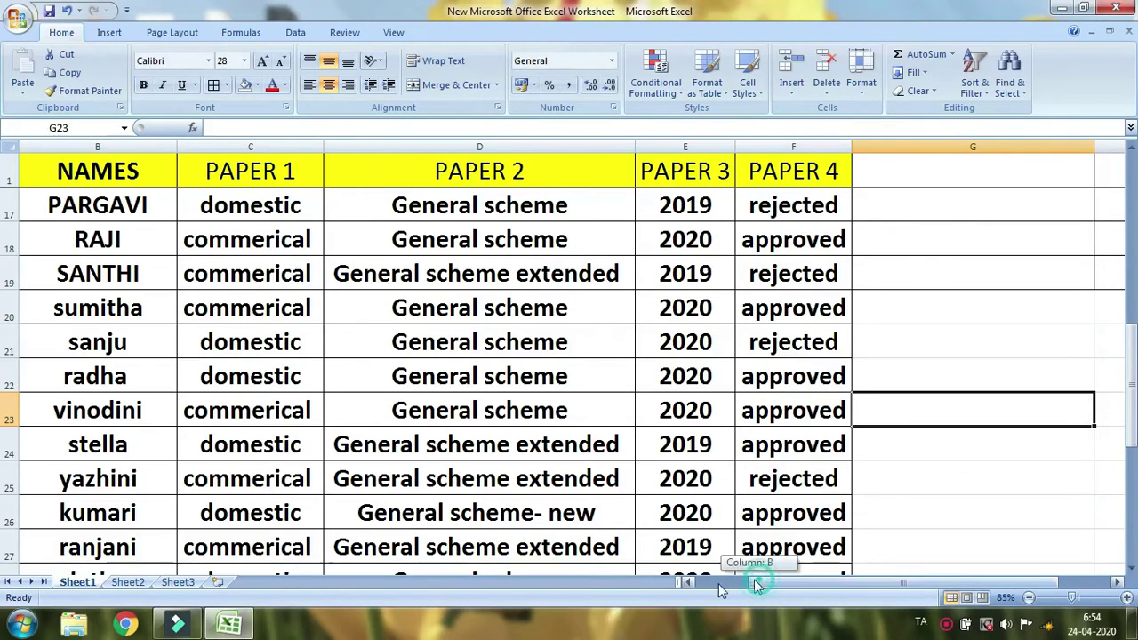
# Scroll back to show ROLL NO in column A, then select the PAPER 1–PAPER 4 columns
pyautogui.moveTo(754, 583); pyautogui.dragTo(712, 583)
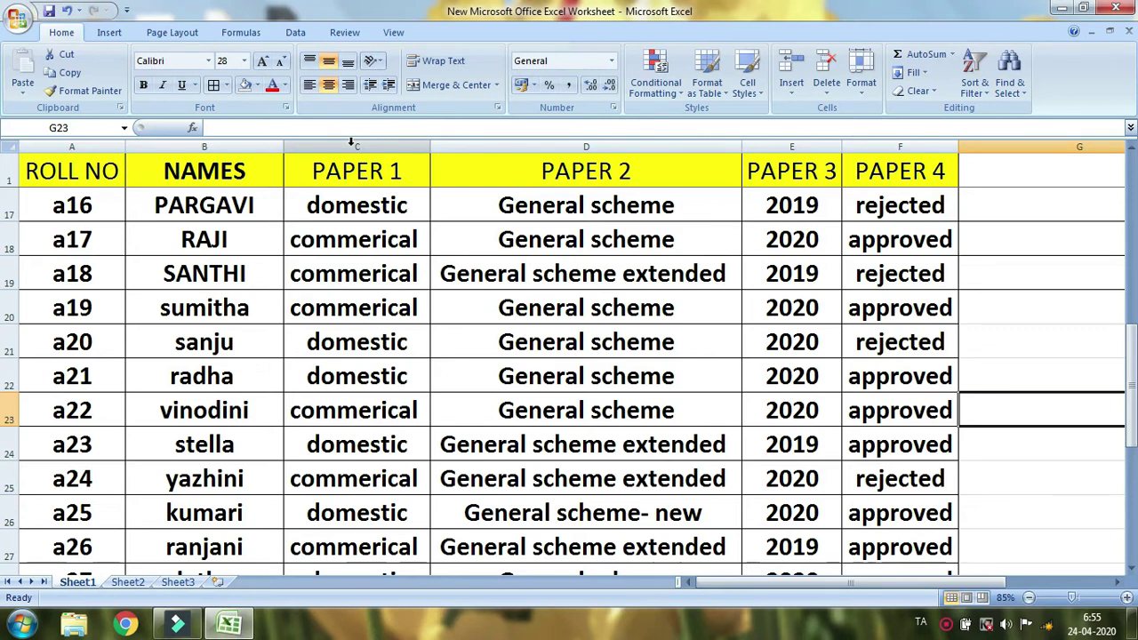
pyautogui.moveTo(356, 149); pyautogui.dragTo(855, 141)
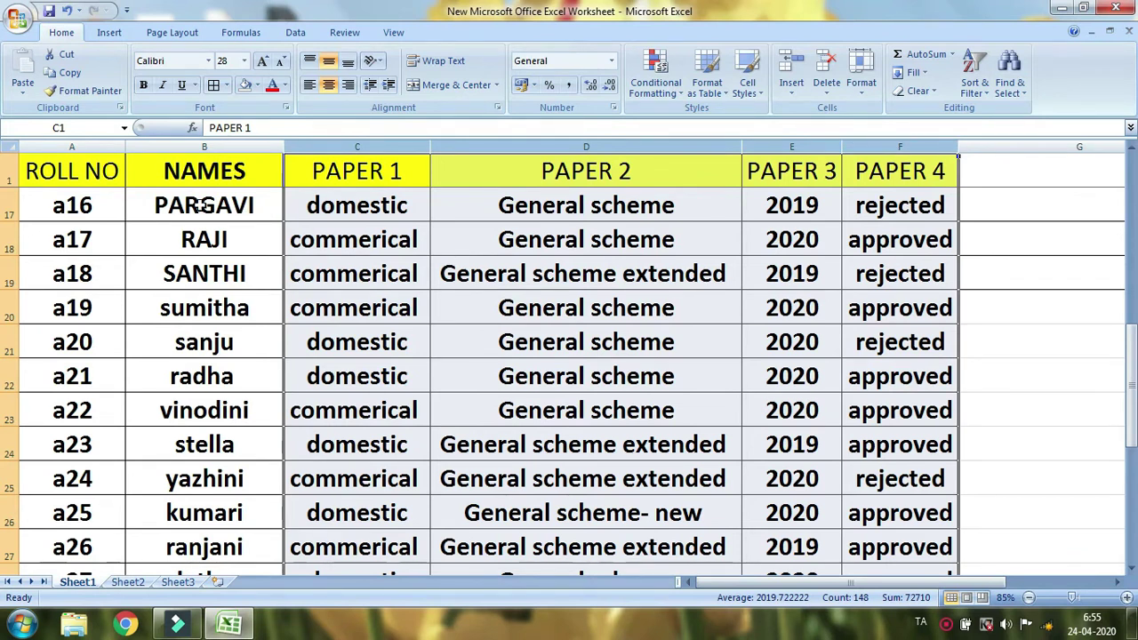
pyautogui.click(377, 204)
pyautogui.click(640, 203)
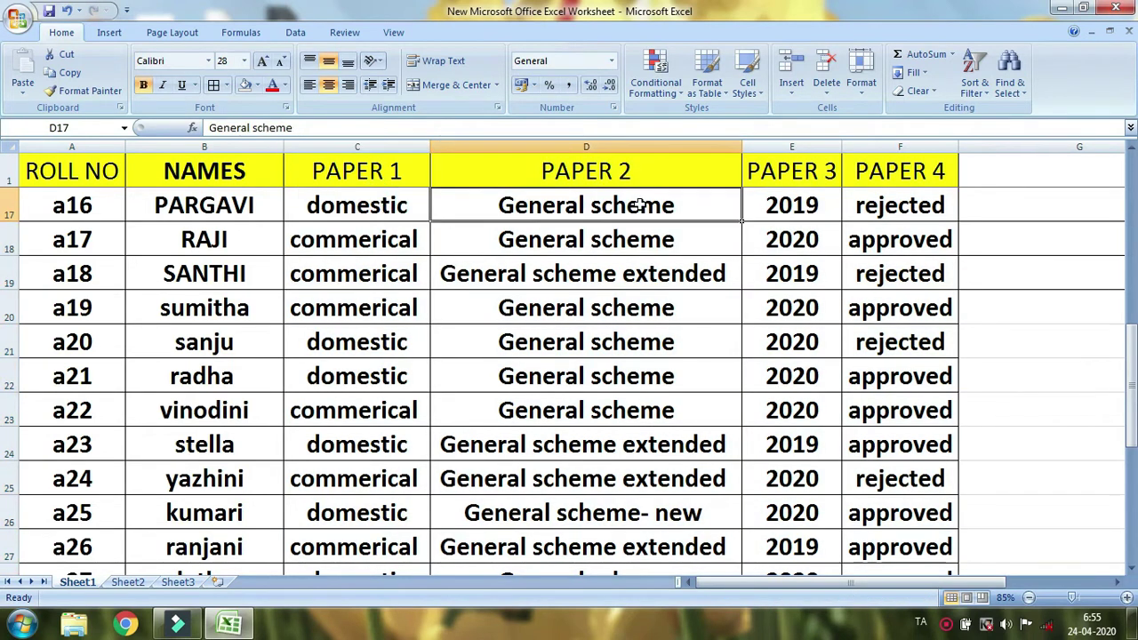
pyautogui.click(822, 199)
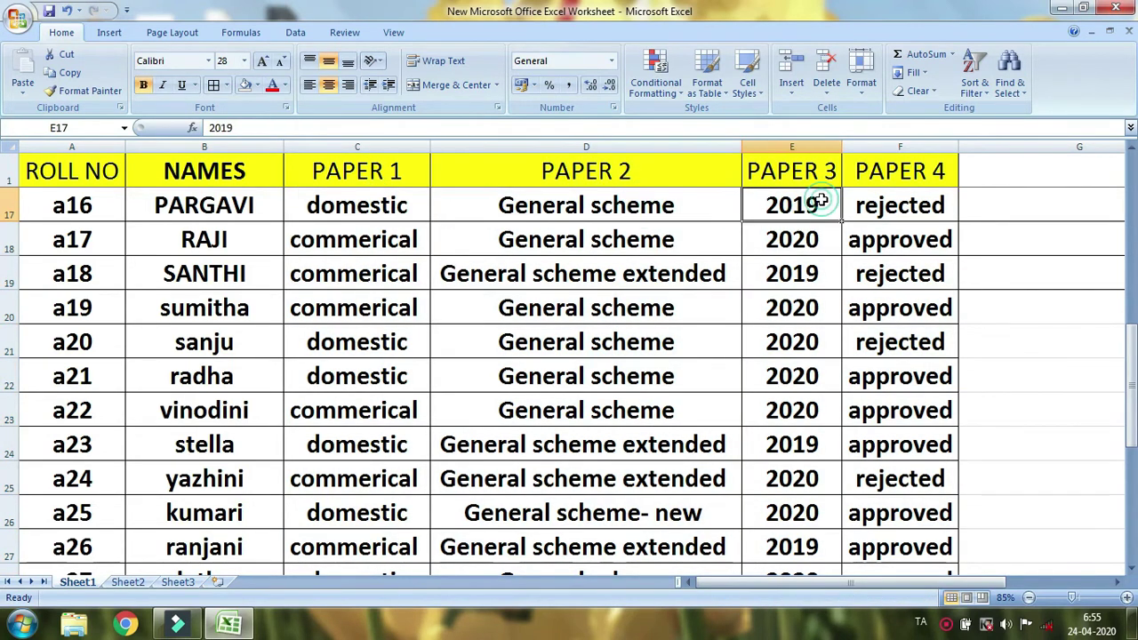
pyautogui.click(896, 205)
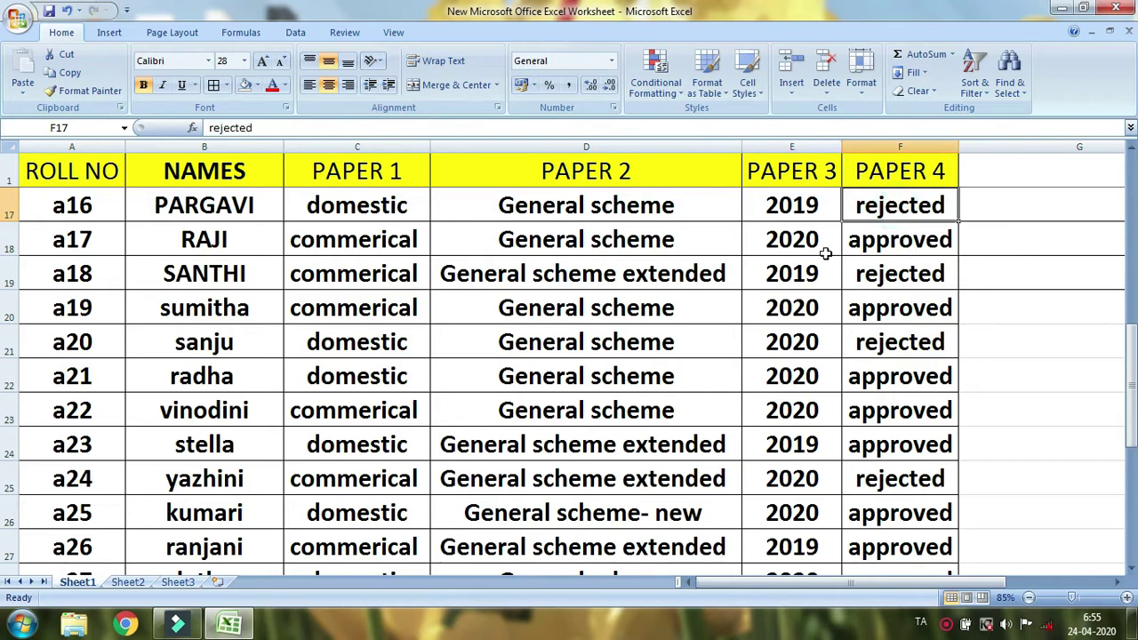
pyautogui.click(791, 287)
pyautogui.click(859, 465)
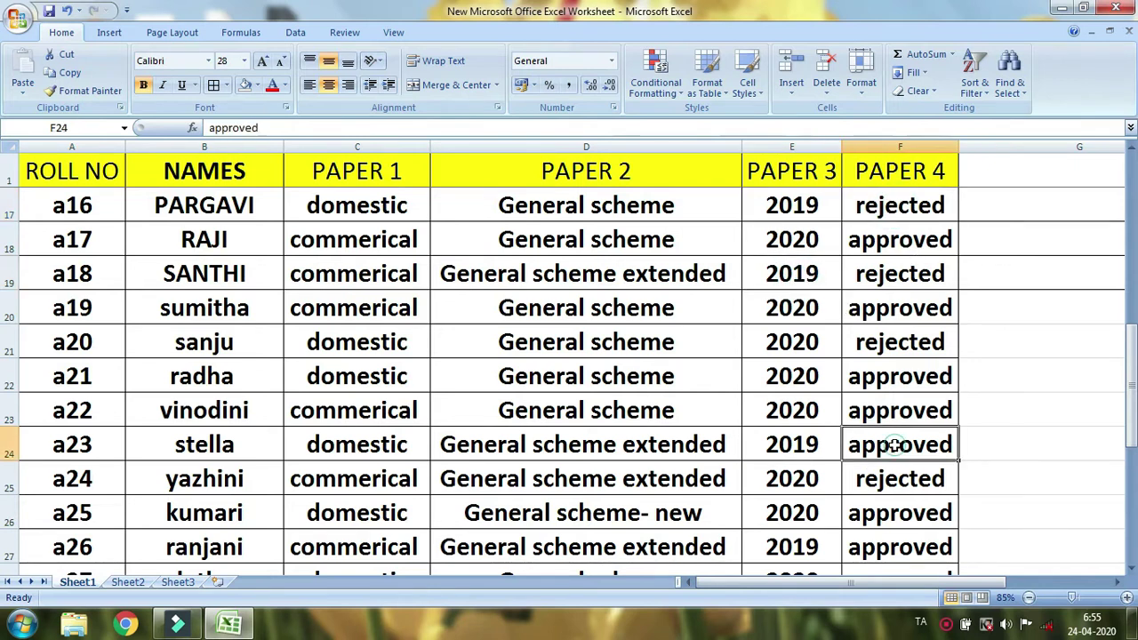
pyautogui.moveTo(782, 444); pyautogui.dragTo(876, 445)
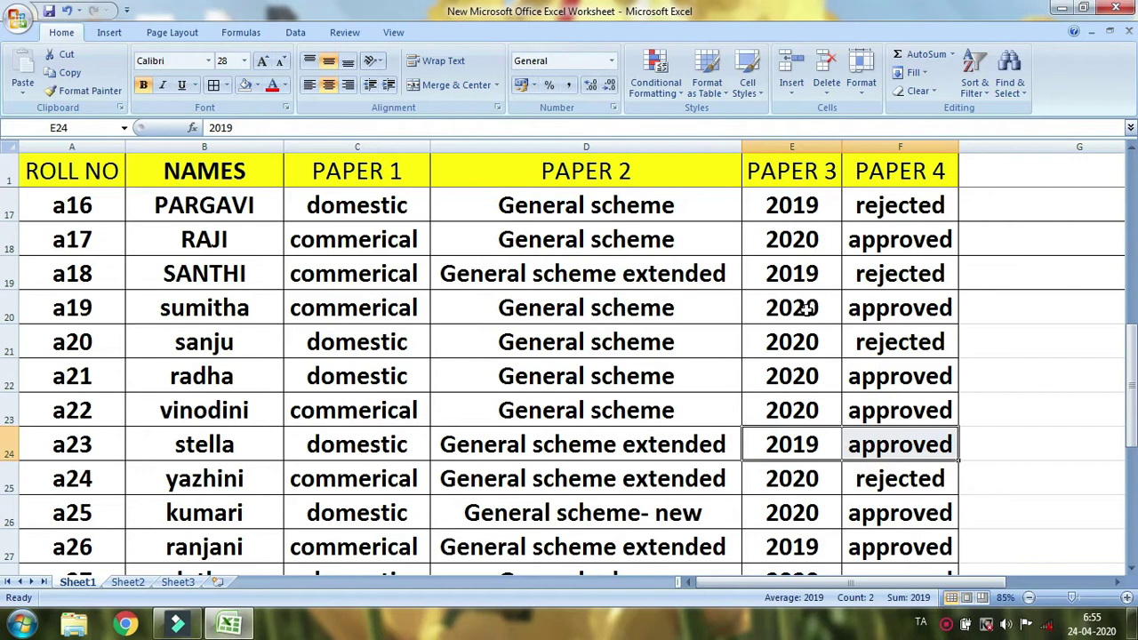
pyautogui.moveTo(810, 307); pyautogui.dragTo(889, 309)
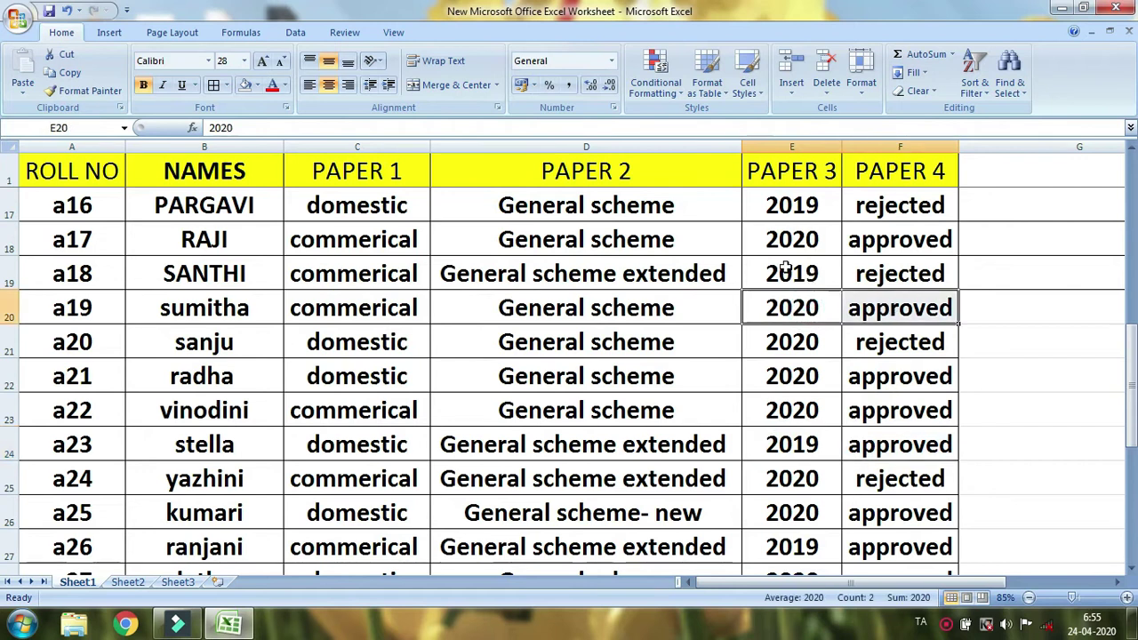
pyautogui.moveTo(804, 270); pyautogui.dragTo(925, 279)
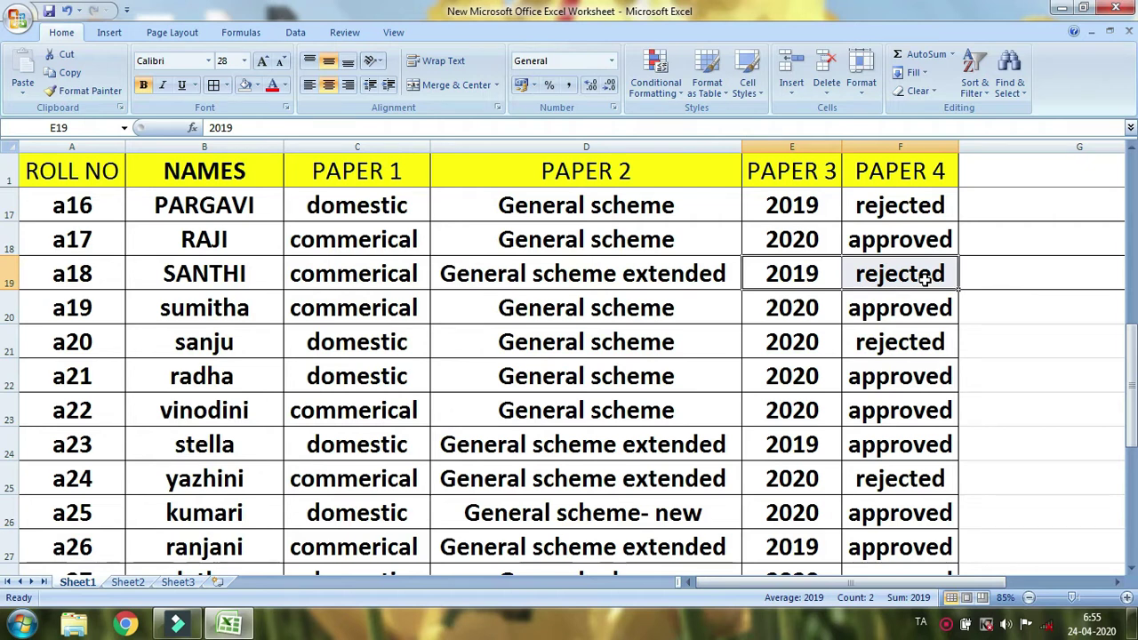
# Enter 'commerical', 'general scheme new', '2020' and 'rejected' into cells G17 to G20
pyautogui.click(1024, 205)
pyautogui.write('comm')
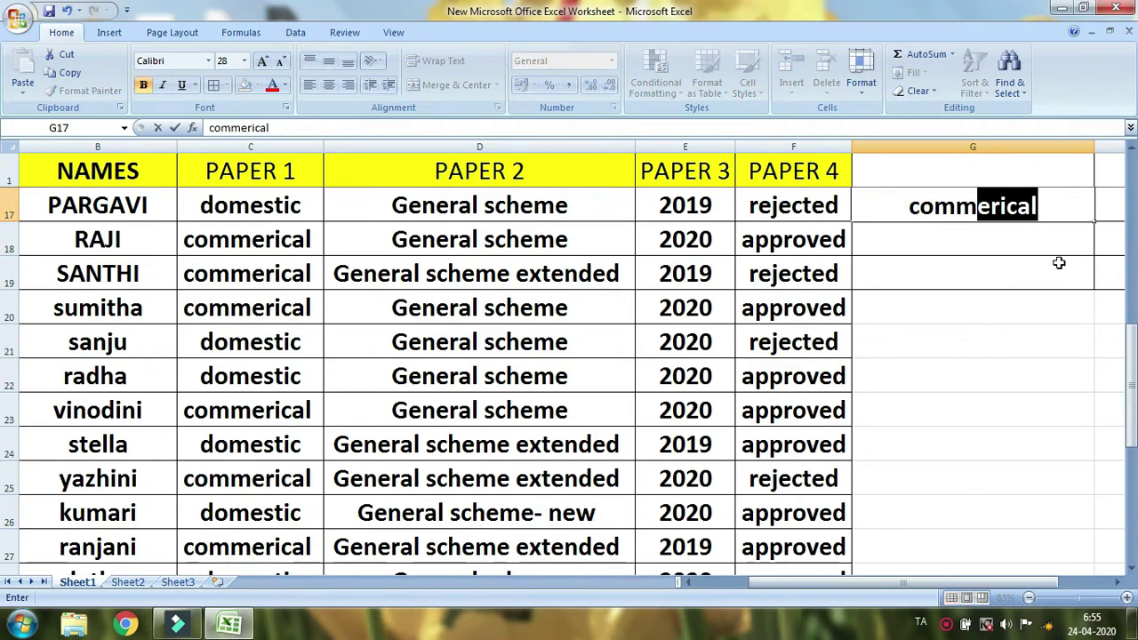
pyautogui.click(963, 243)
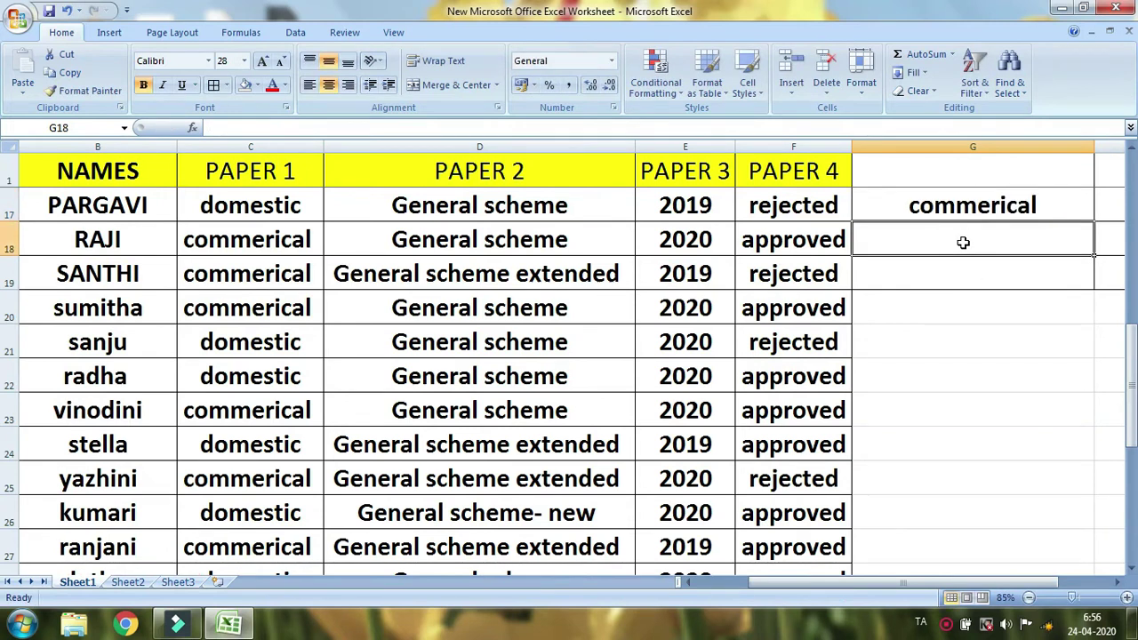
pyautogui.write('general scheme new')
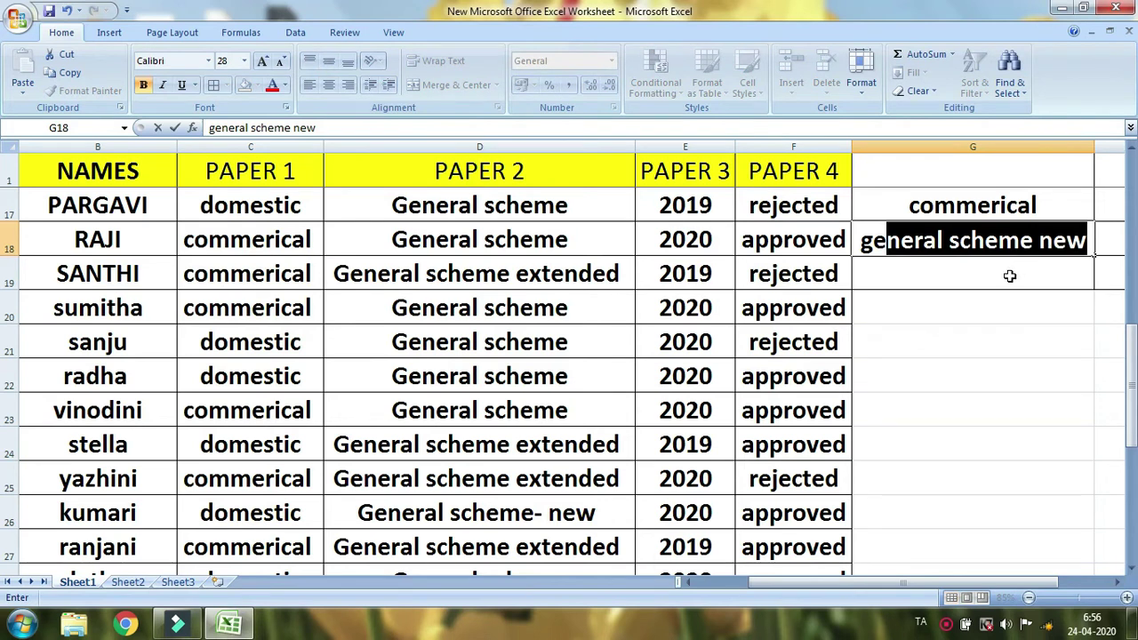
pyautogui.click(965, 286)
pyautogui.write('2020')
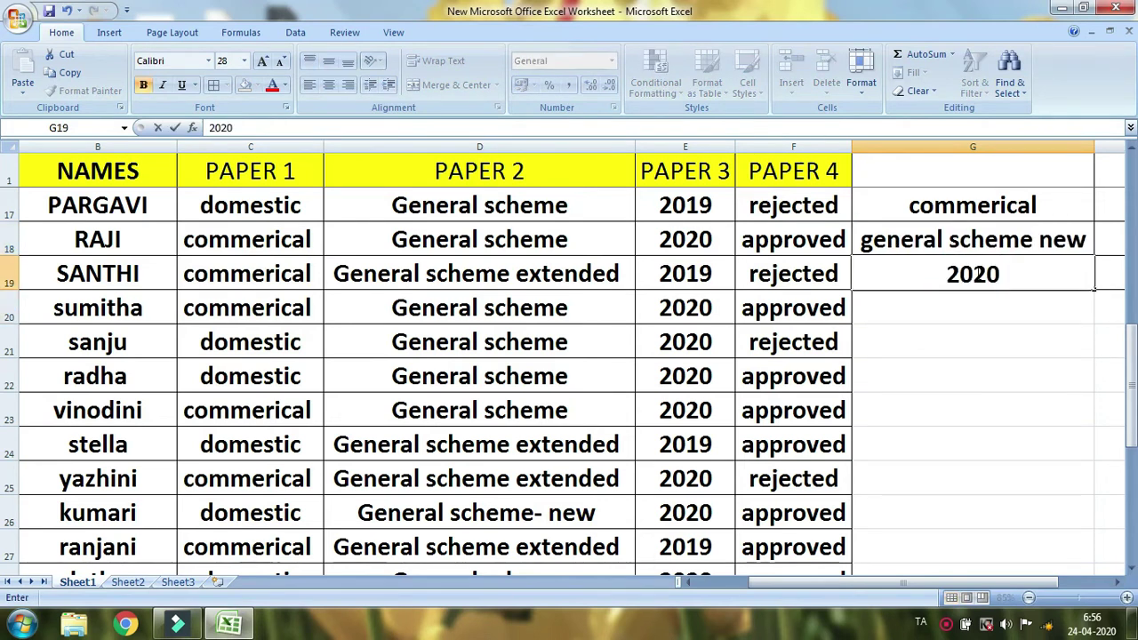
pyautogui.click(984, 312)
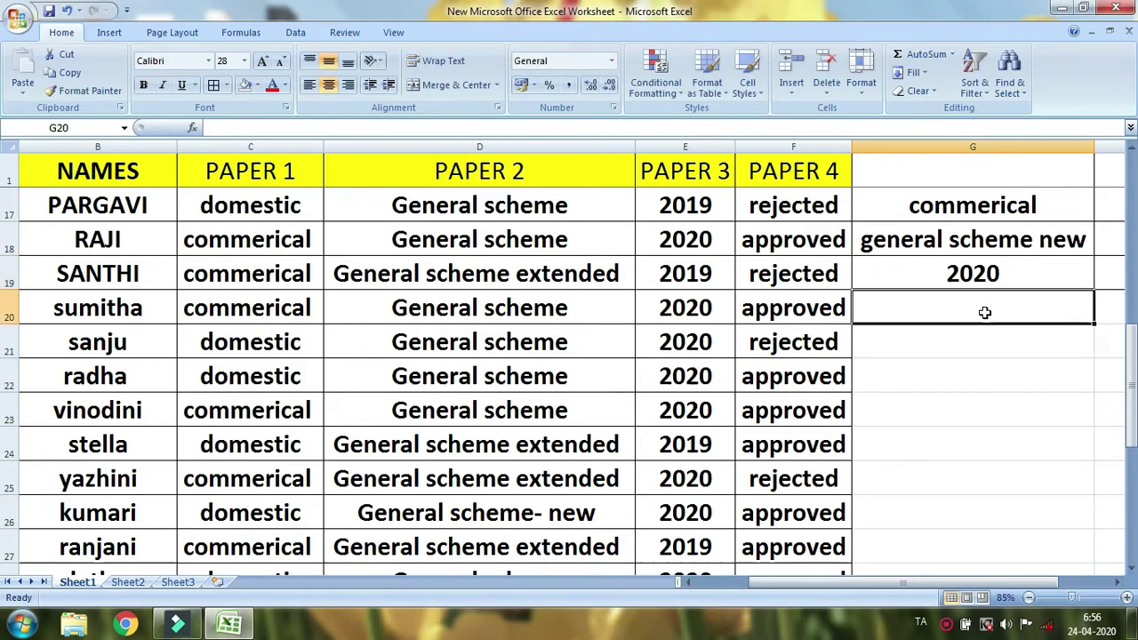
pyautogui.write('rejected')
pyautogui.click(975, 344)
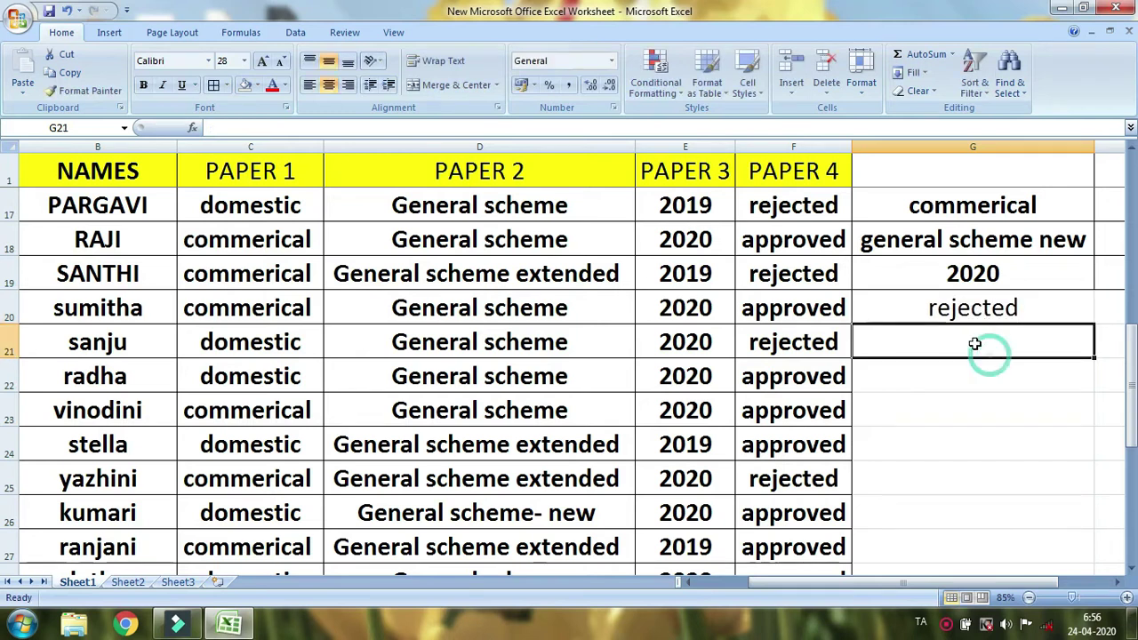
# Select the criteria in G17:G20 and the paper results from row 17 down
pyautogui.moveTo(916, 206); pyautogui.dragTo(922, 308)
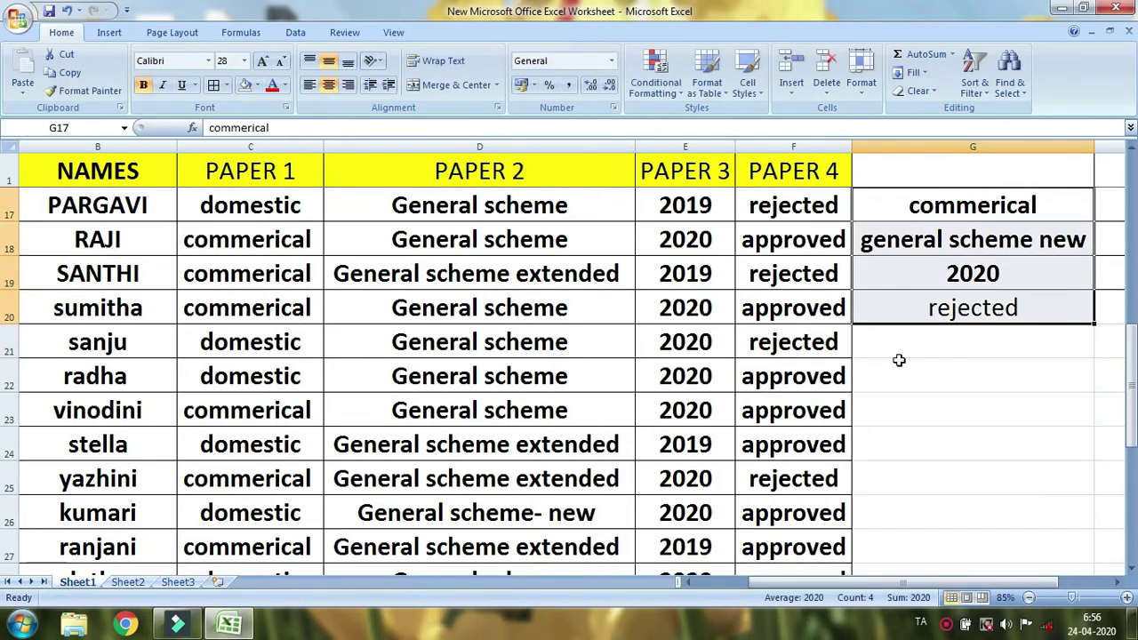
pyautogui.moveTo(282, 212)
pyautogui.mouseDown()
pyautogui.moveTo(747, 595)
pyautogui.moveTo(763, 436)
pyautogui.mouseUp()
pyautogui.scroll(7, 750, 445)
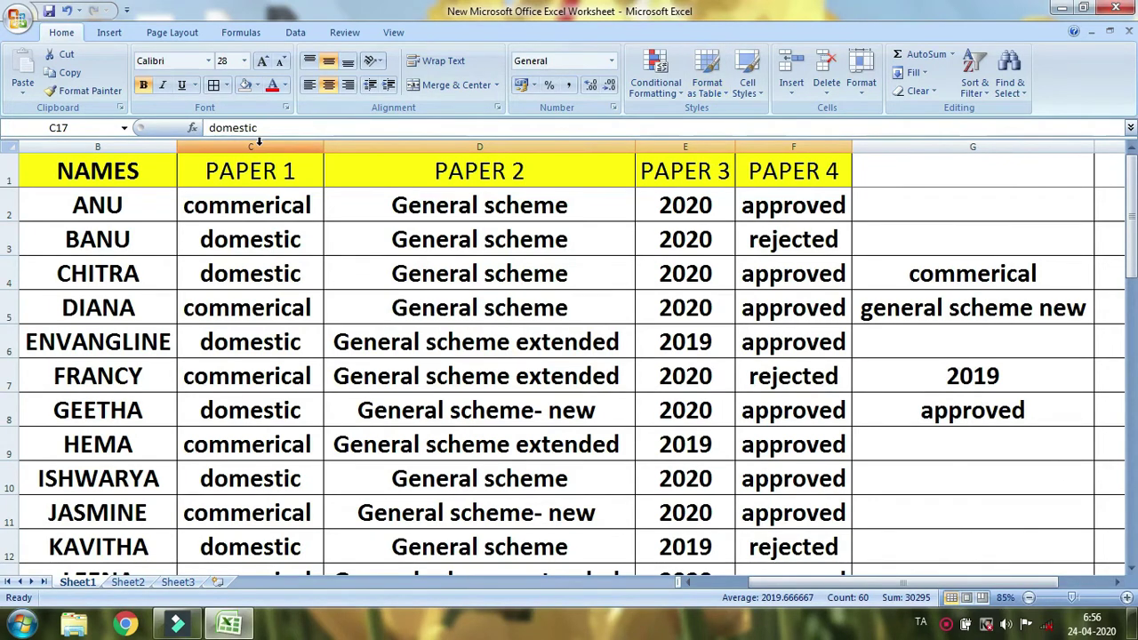
# Select the PAPER 1 through PAPER 4 columns, C to F
pyautogui.moveTo(250, 146); pyautogui.dragTo(767, 160)
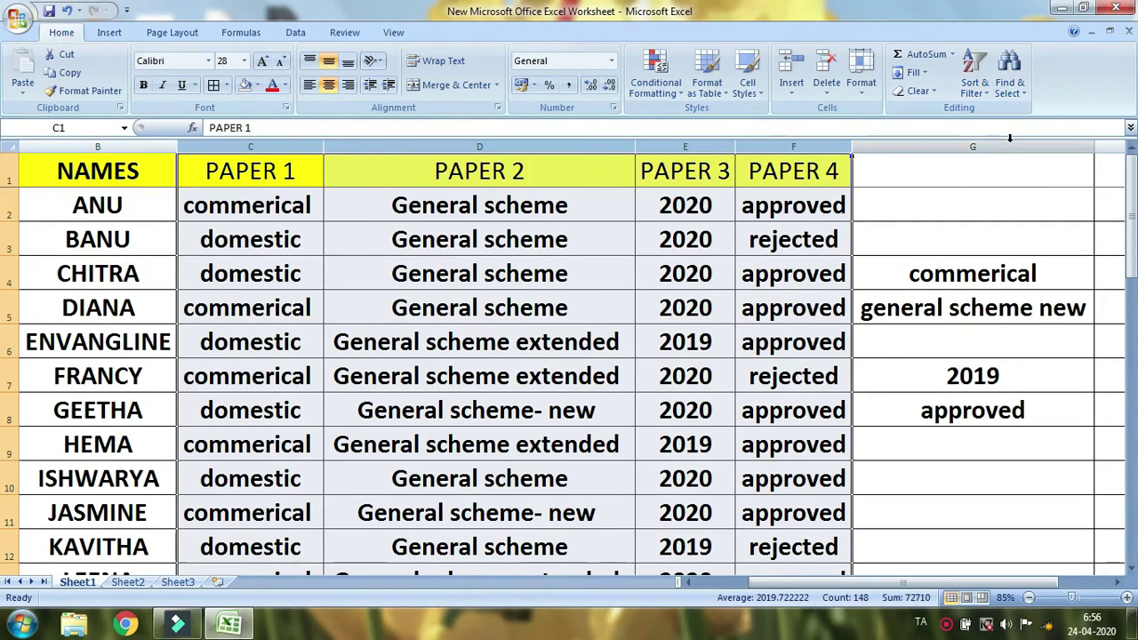
# Switch on AutoFilter from Sort & Filter for the PAPER 1–PAPER 4 header row
pyautogui.click(980, 100)
pyautogui.press('super+plus')
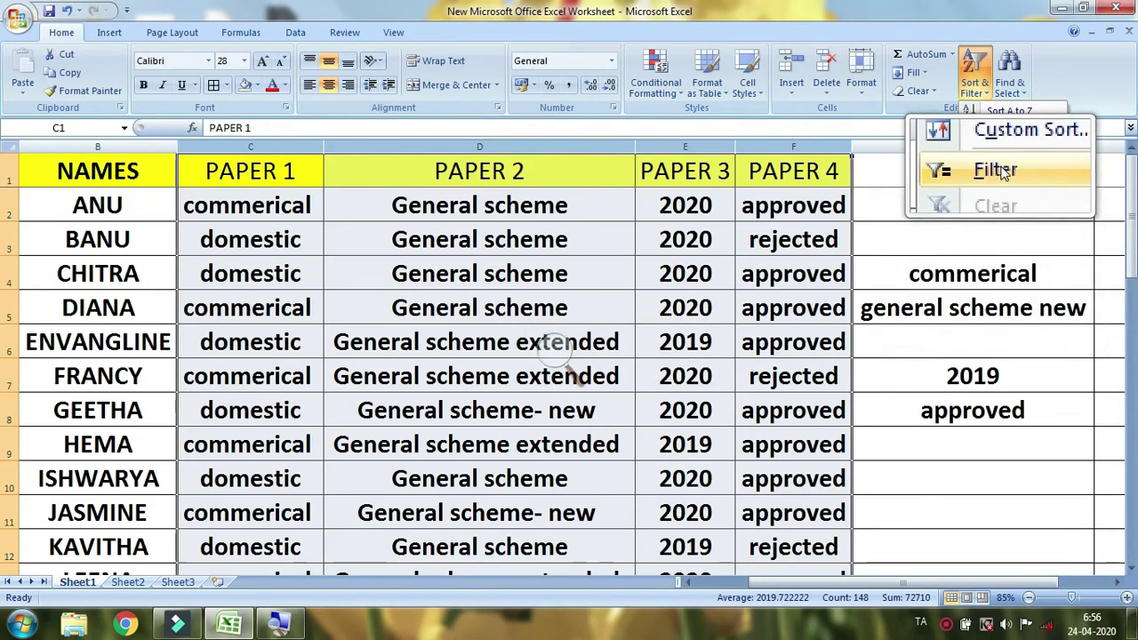
pyautogui.click(1000, 171)
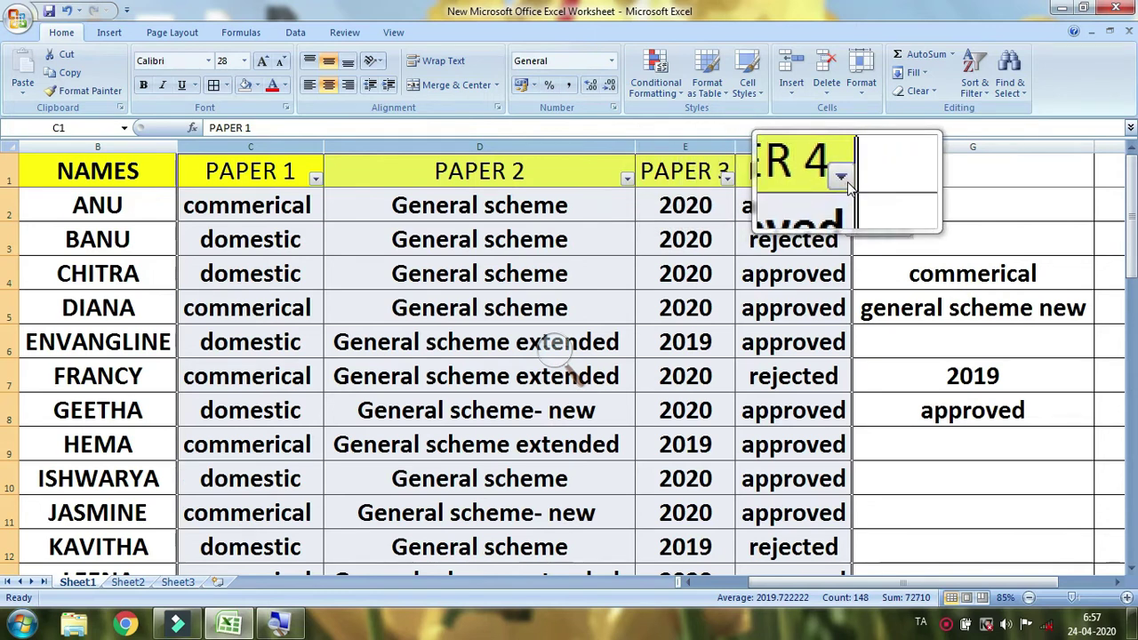
pyautogui.press('super+Escape')
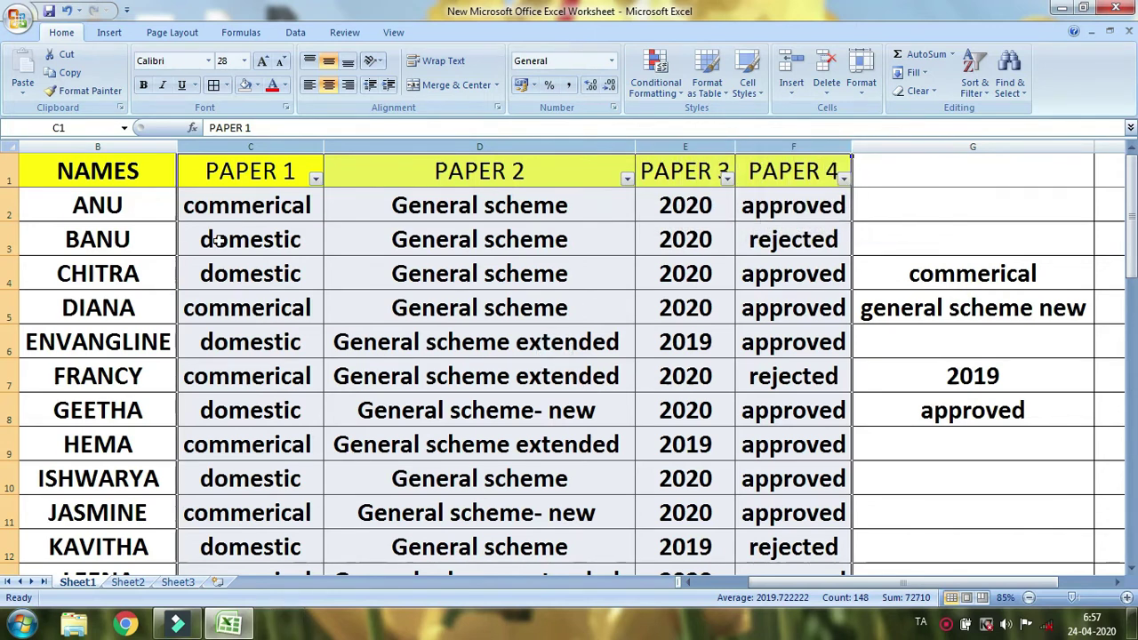
pyautogui.click(316, 180)
# Filter PAPER 1 to 'commerical' only, leaving 18 of 36 records
pyautogui.moveTo(294, 234)
pyautogui.press('super+plus')
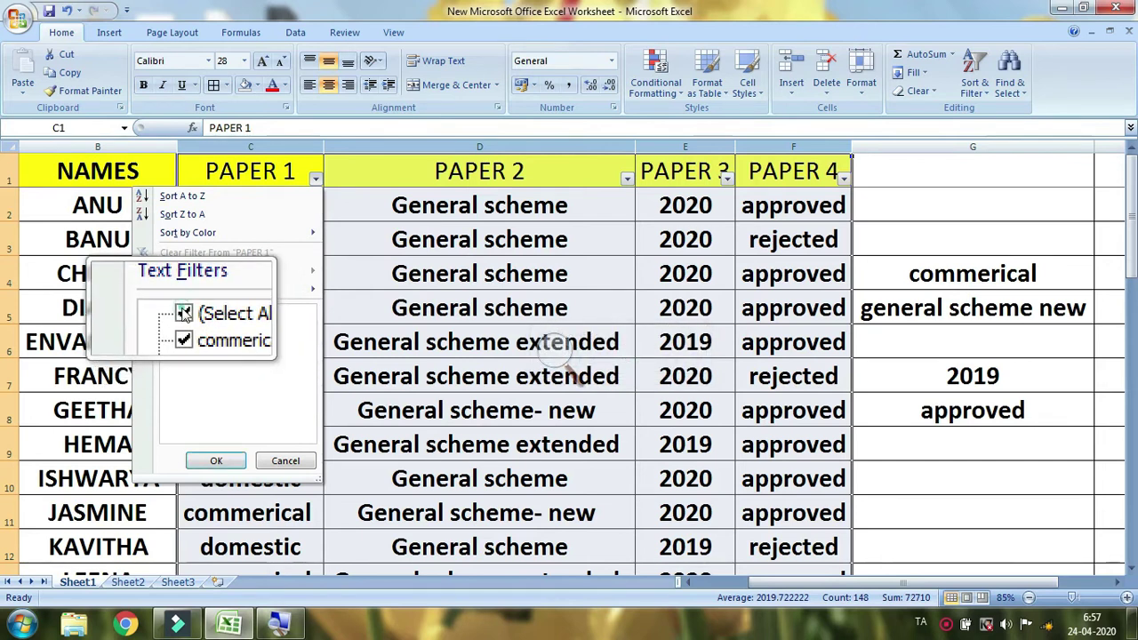
pyautogui.click(183, 317)
pyautogui.click(184, 330)
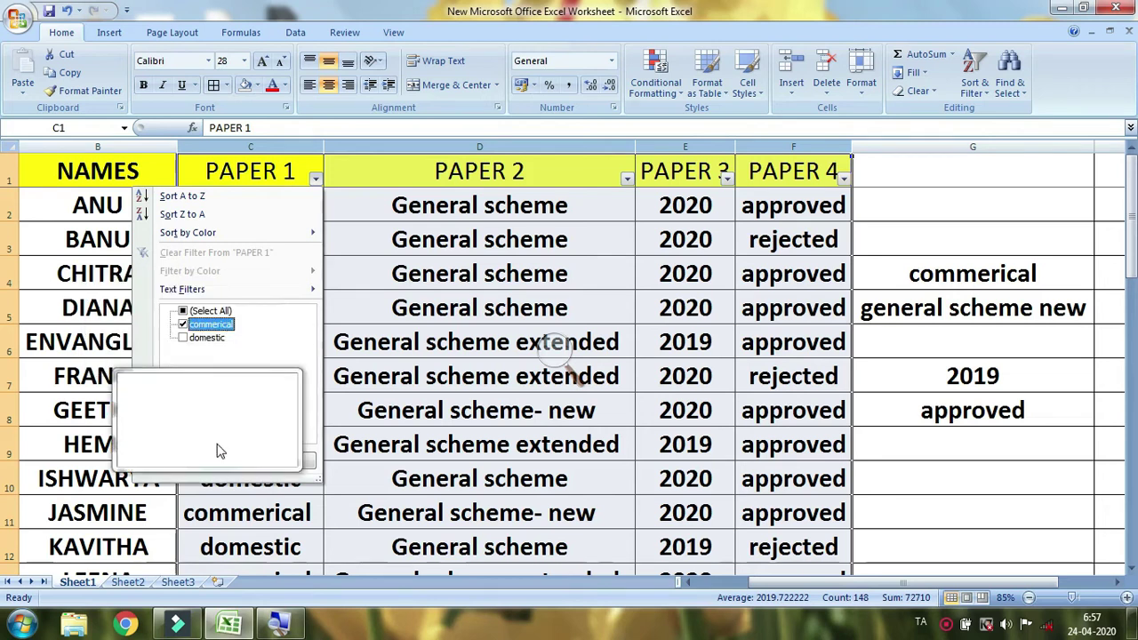
pyautogui.click(214, 460)
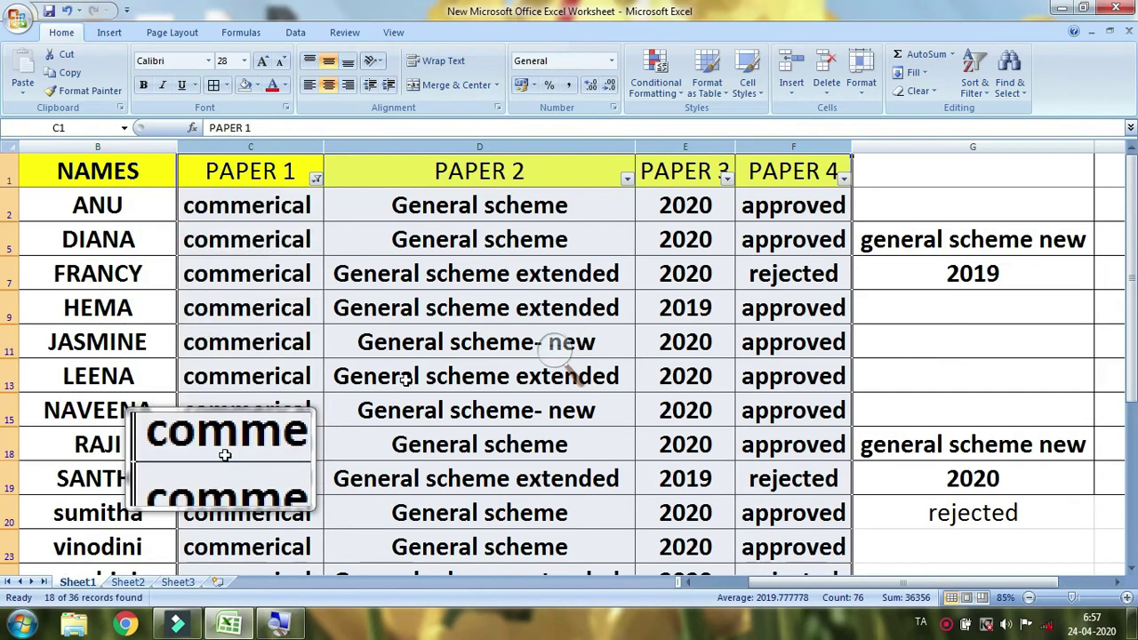
pyautogui.click(627, 178)
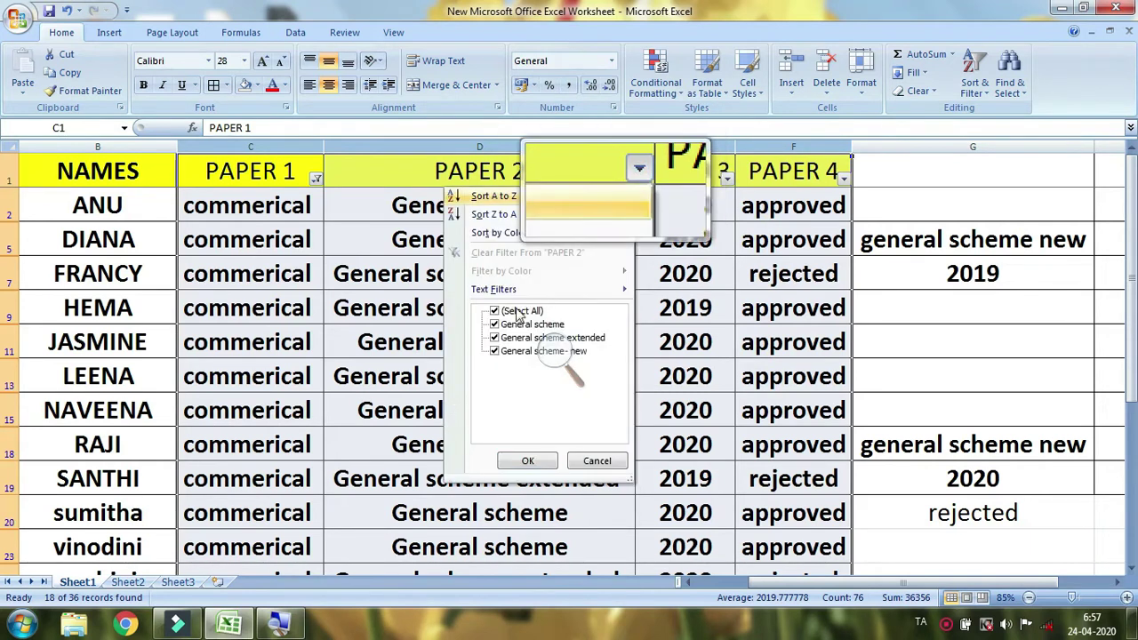
# Filter PAPER 2 to 'General scheme- new' only, narrowing the commerical rows to four records
pyautogui.click(501, 319)
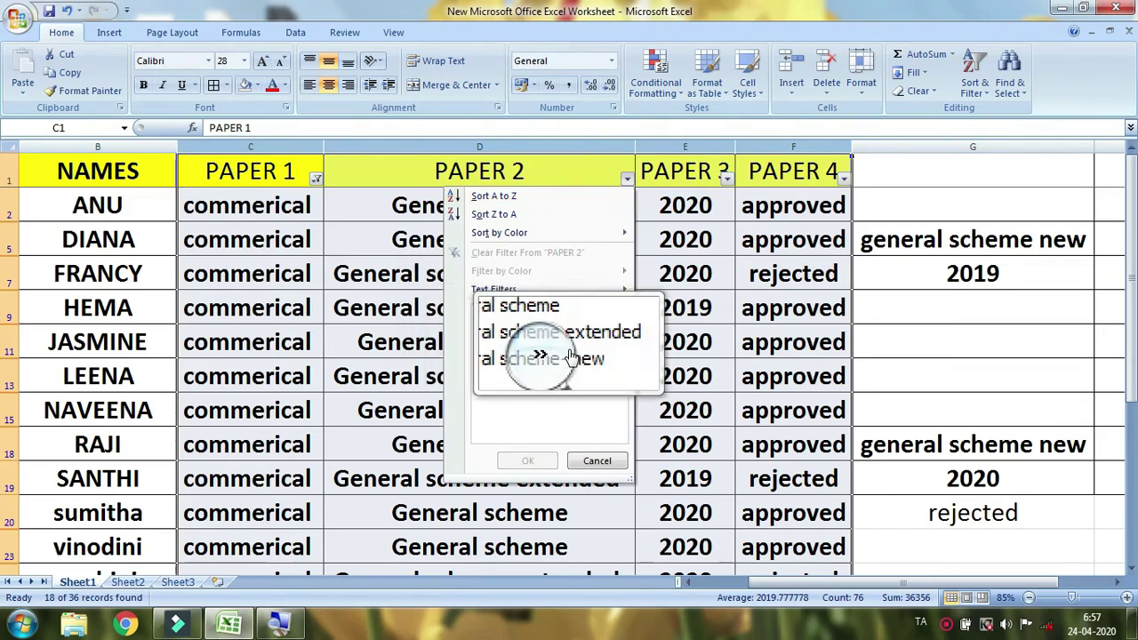
pyautogui.click(496, 352)
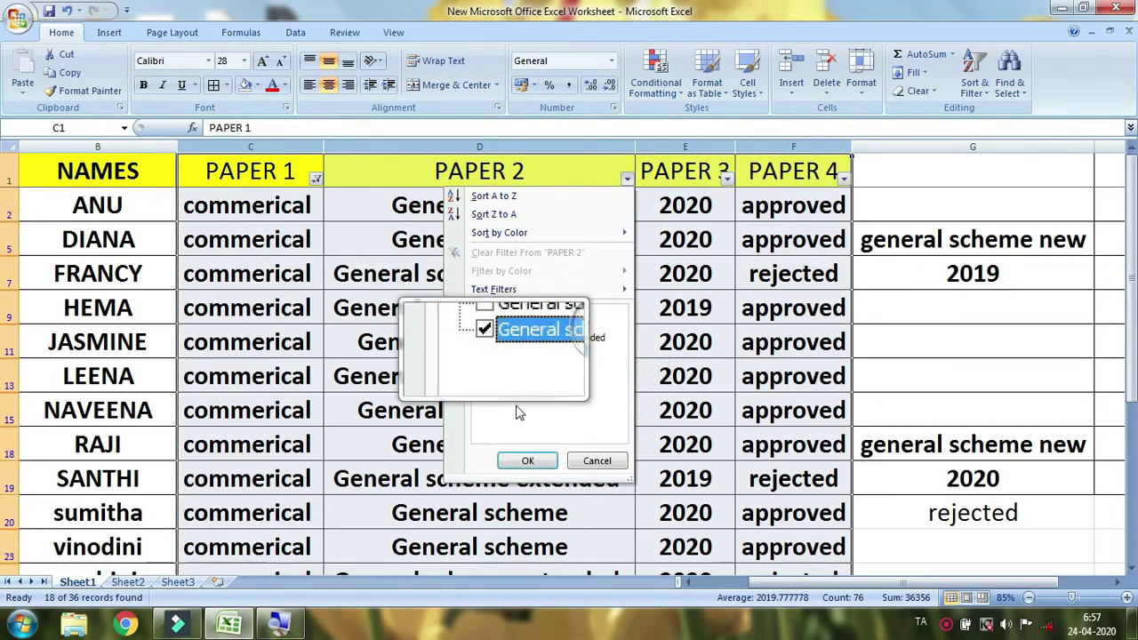
pyautogui.click(531, 465)
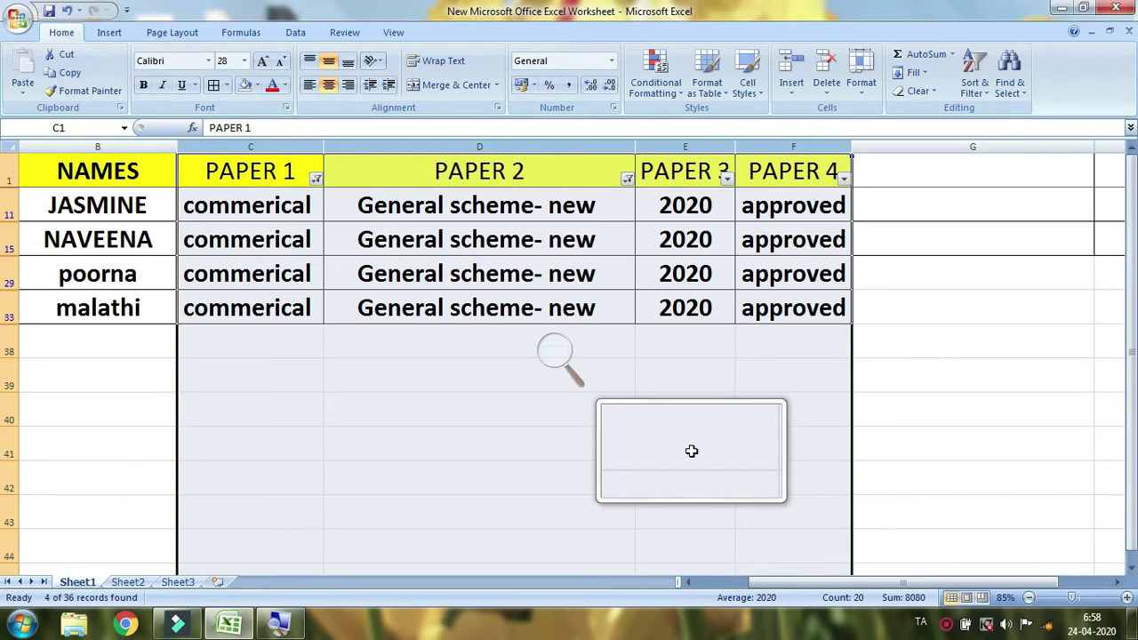
pyautogui.moveTo(255, 204); pyautogui.dragTo(251, 295)
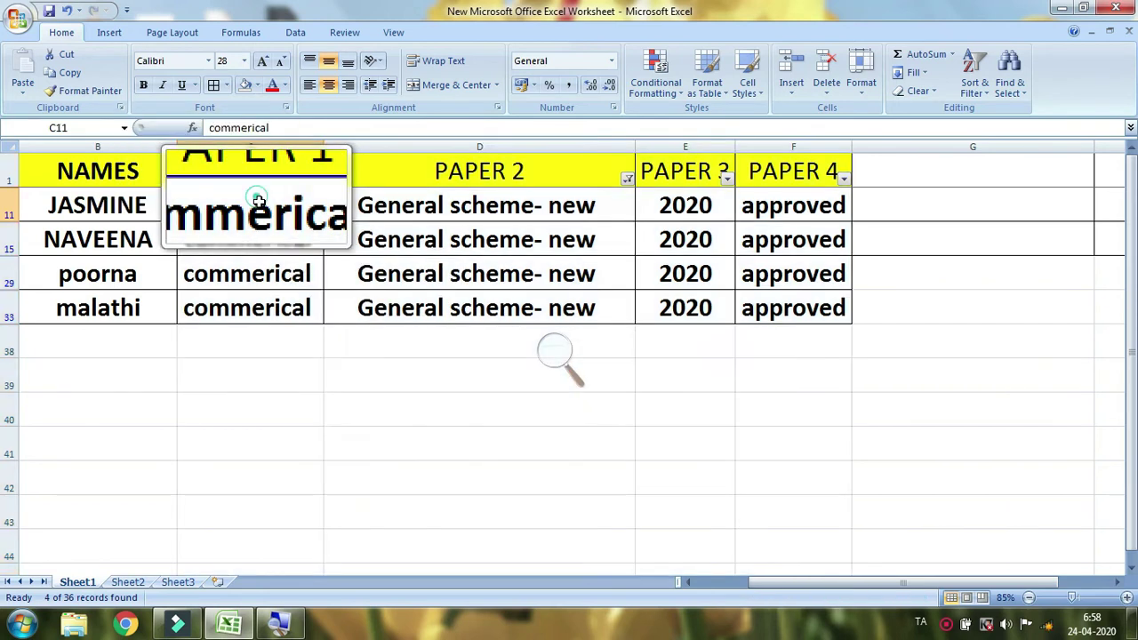
# Review the four matching rows 11, 15, 29 and 33, then select columns C:F for Sort & Filter
pyautogui.moveTo(498, 173); pyautogui.dragTo(499, 308)
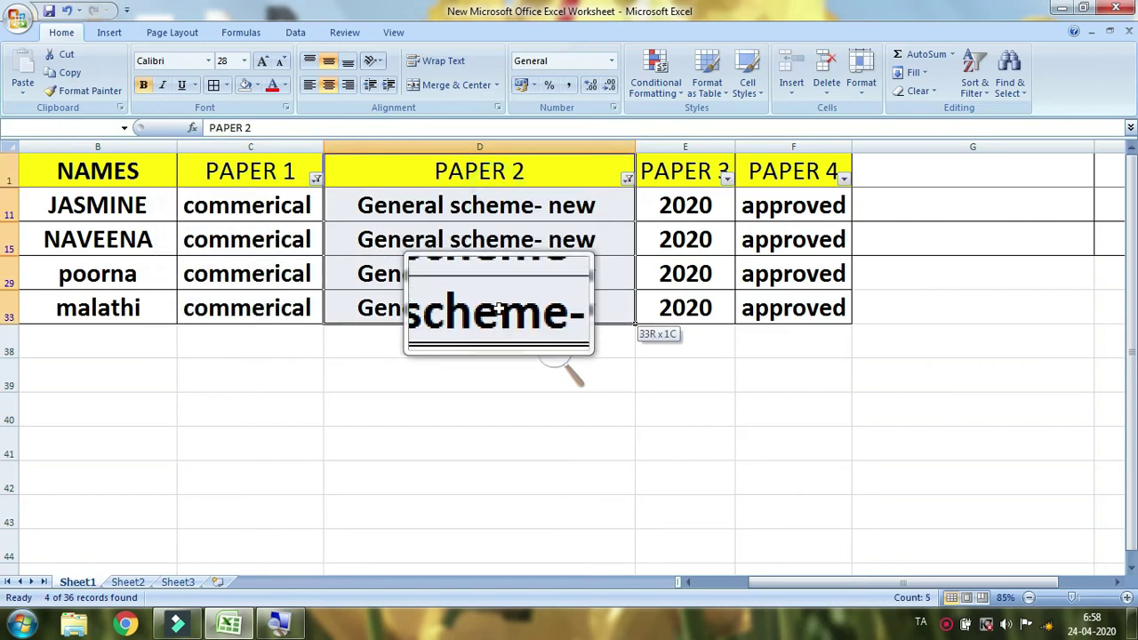
pyautogui.moveTo(692, 200); pyautogui.dragTo(686, 308)
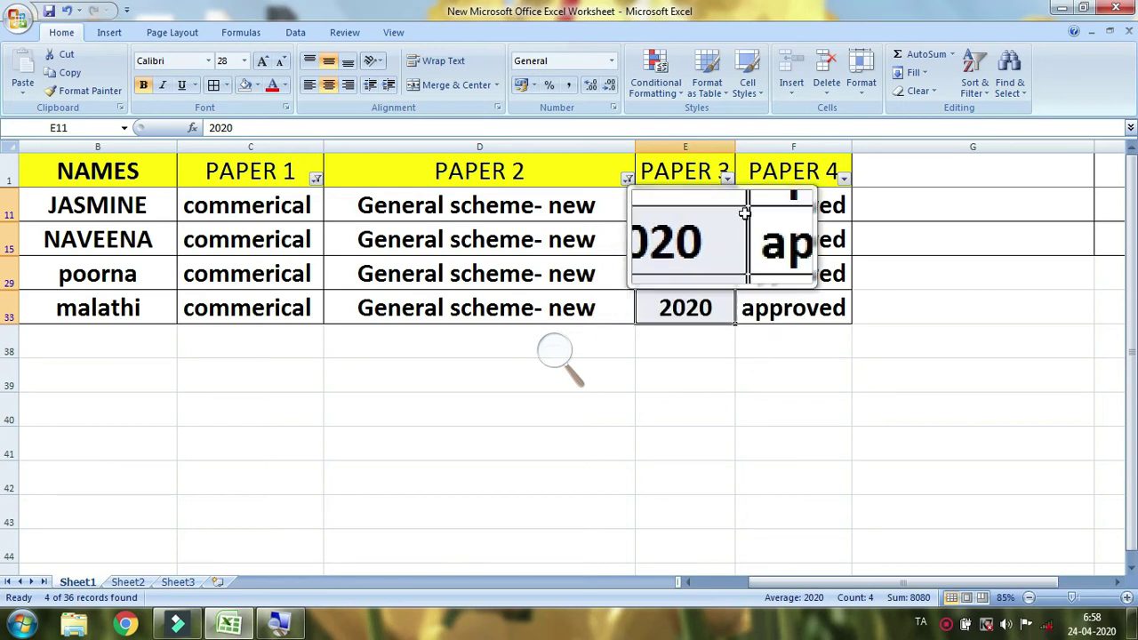
pyautogui.click(844, 178)
pyautogui.click(962, 391)
pyautogui.click(919, 318)
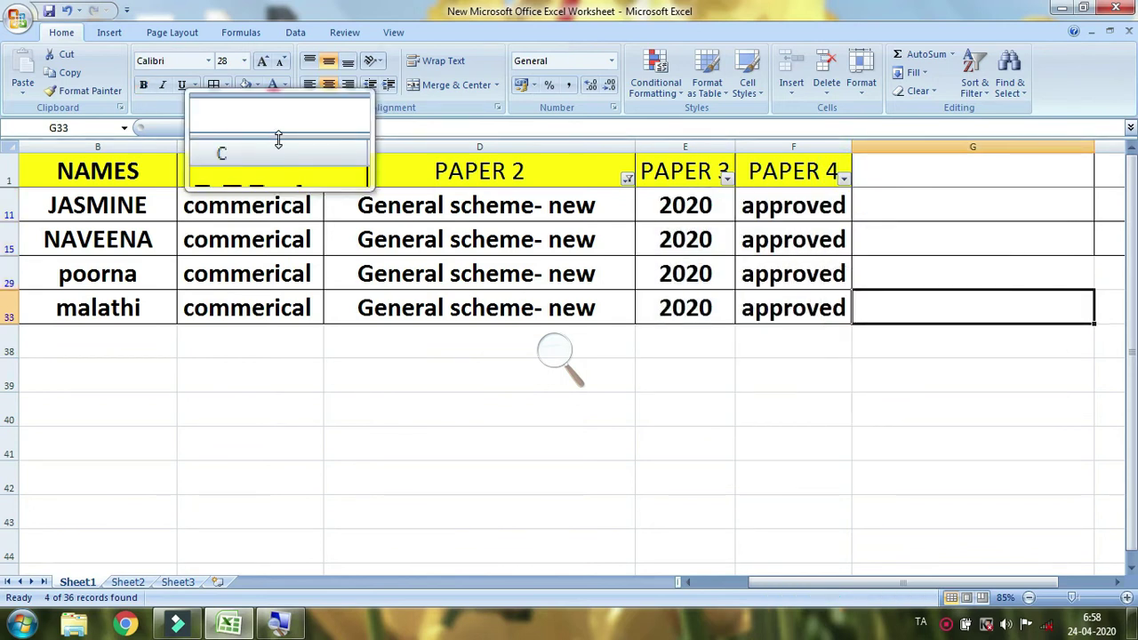
pyautogui.press('super+Escape')
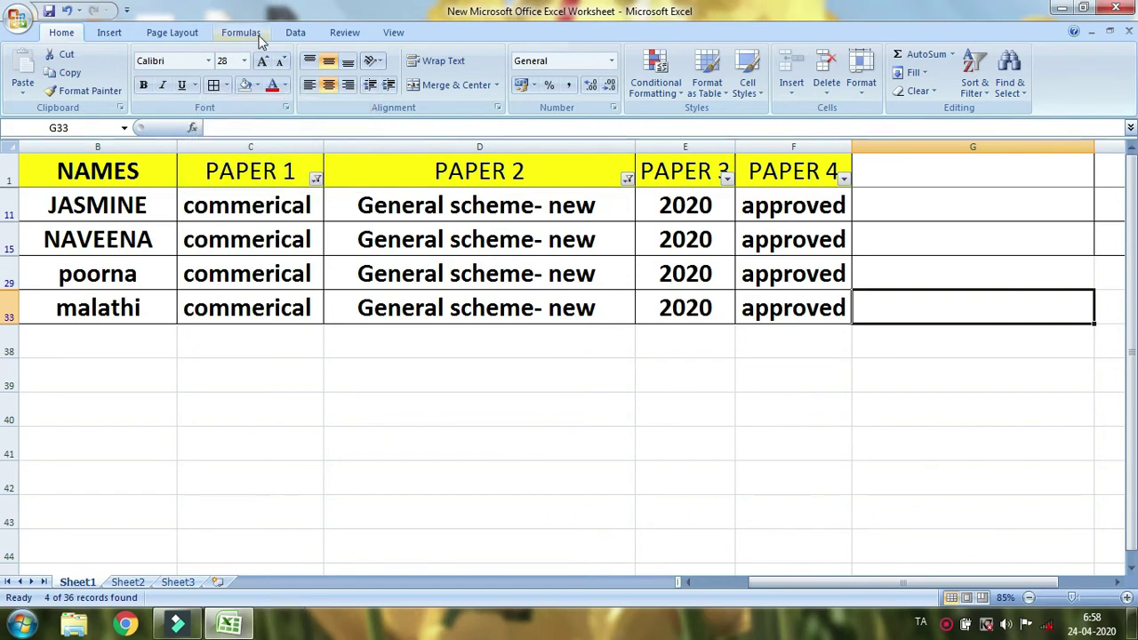
pyautogui.moveTo(253, 146)
pyautogui.mouseDown()
pyautogui.moveTo(677, 181)
pyautogui.moveTo(752, 169)
pyautogui.mouseUp()
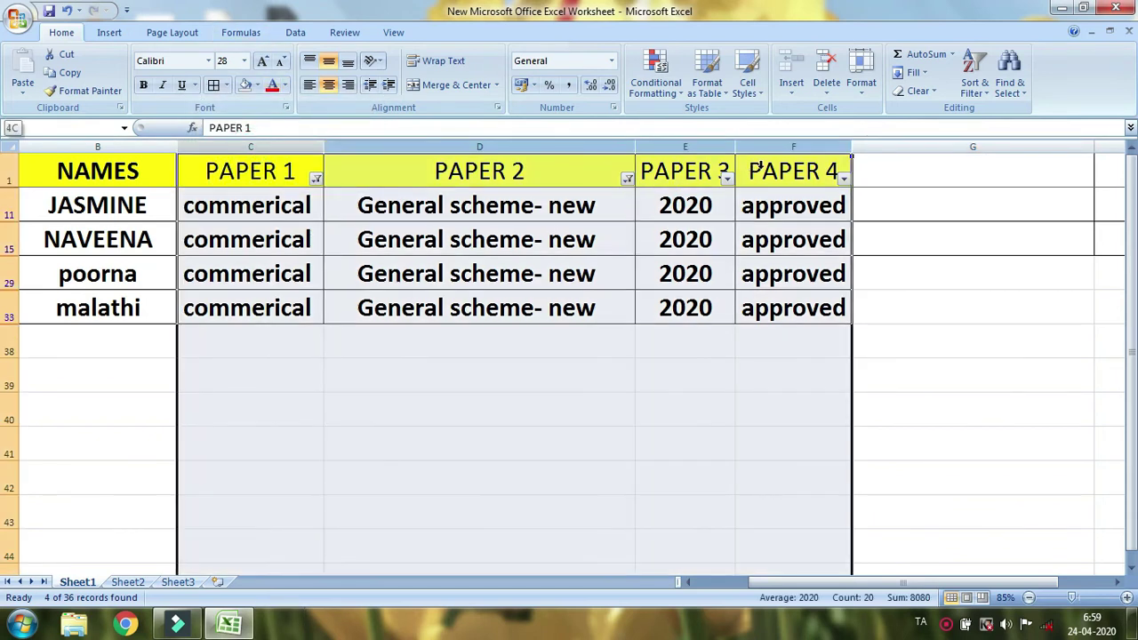
pyautogui.click(974, 76)
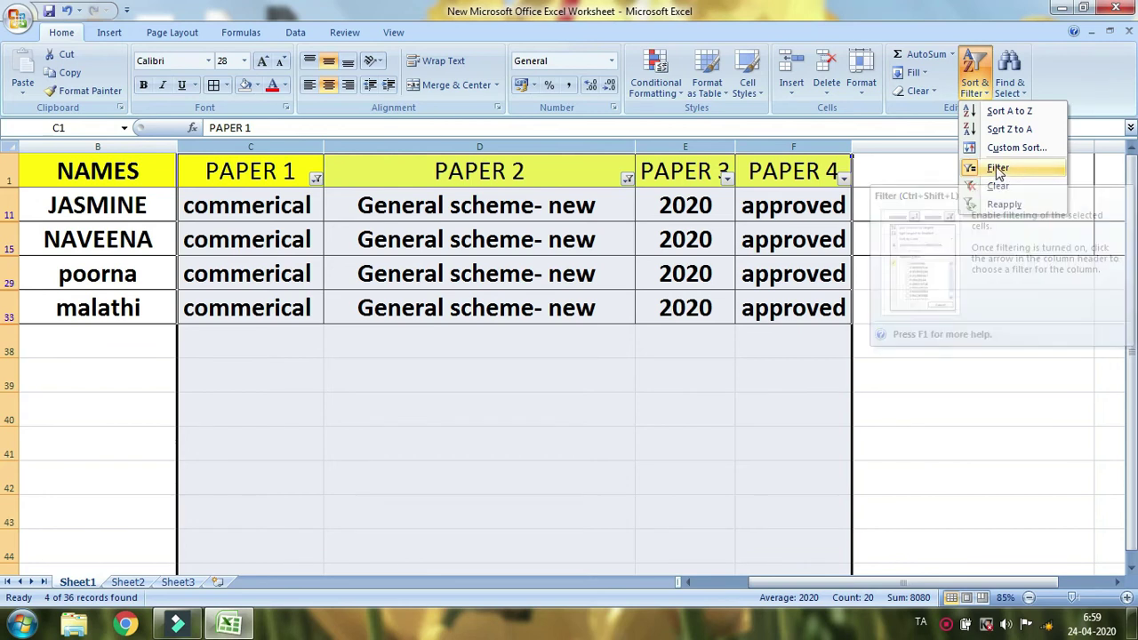
# Toggle Filter off so all 36 records show without filter arrows
pyautogui.click(996, 170)
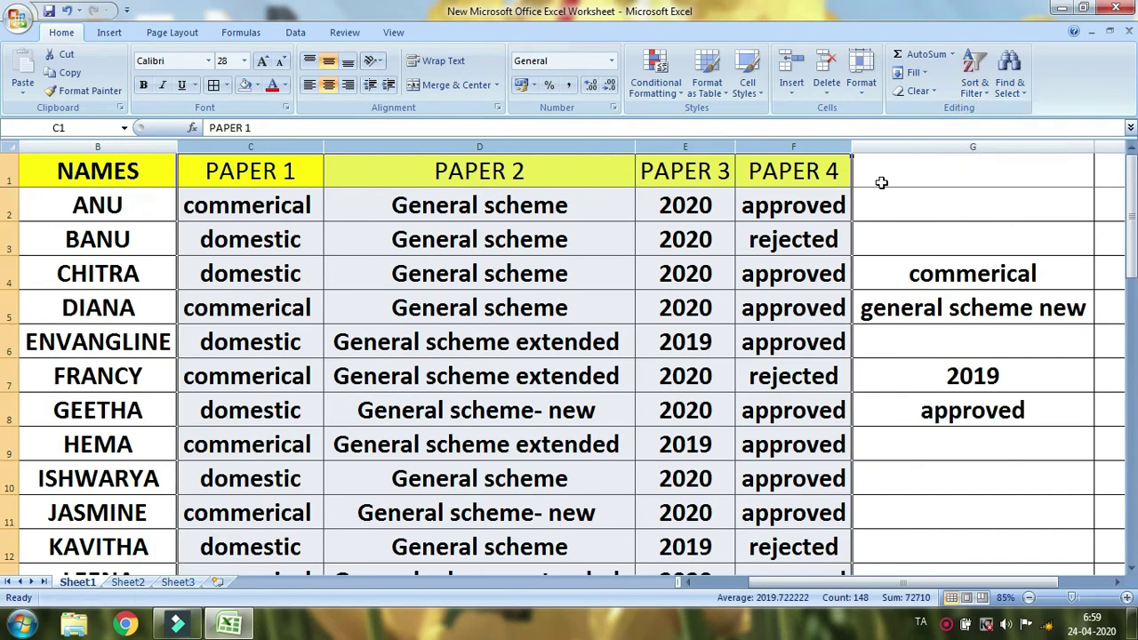